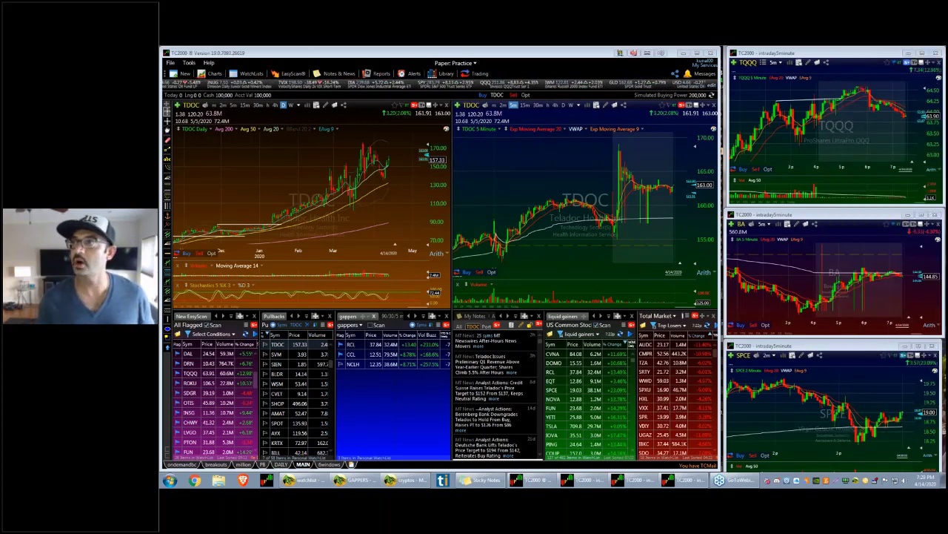
Minimize the Discord window and load QQQ in the linked TC2000 charts.
mouse_move(935, 48)
left_mouse_down()
mouse_move(767, 47)
mouse_move(534, 95)
mouse_move(501, 110)
left_mouse_up()
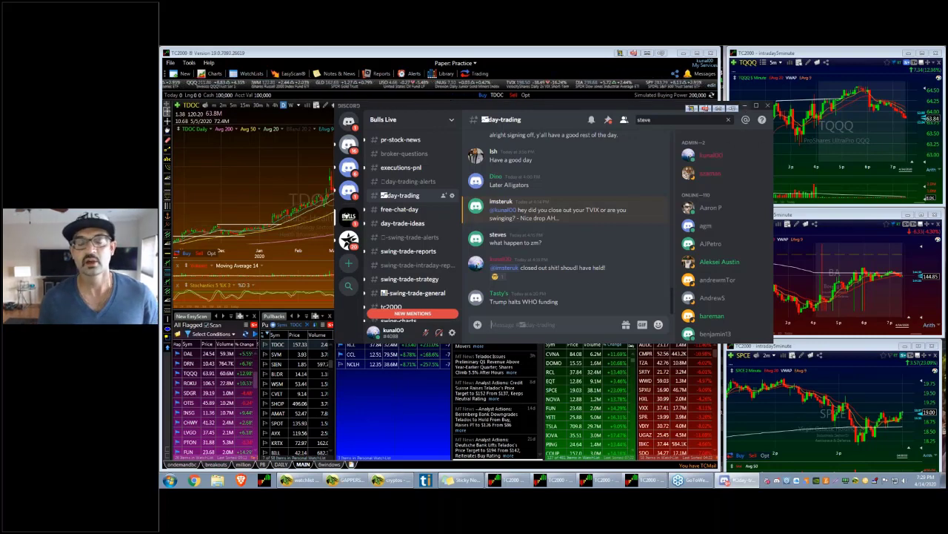
left_click(746, 108)
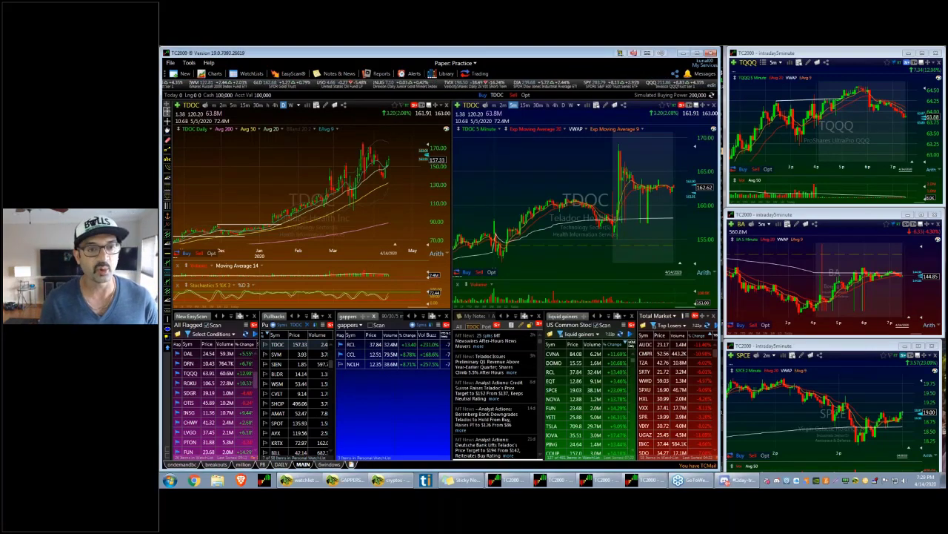
type("QQQ")
key("Return")
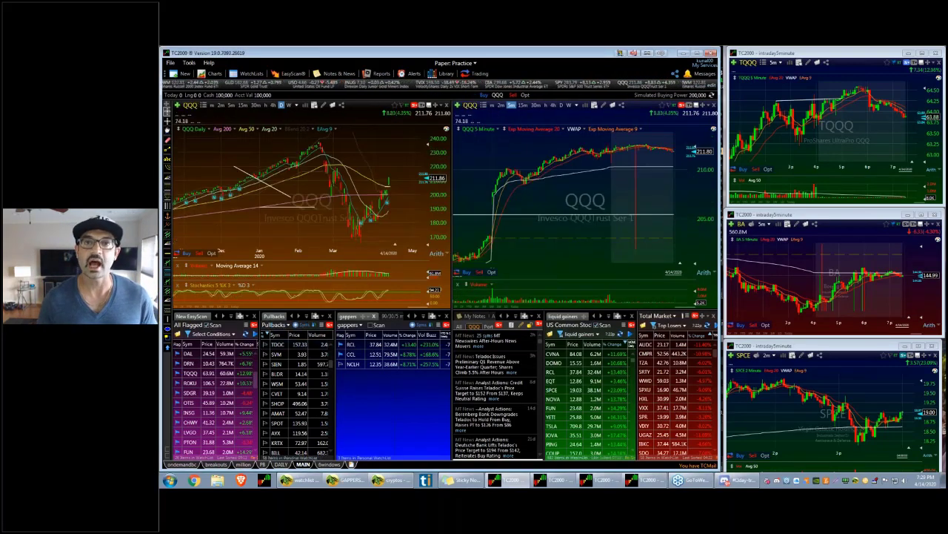
Maximize the charting window and delete all drawings for QQQ.
left_click(696, 55)
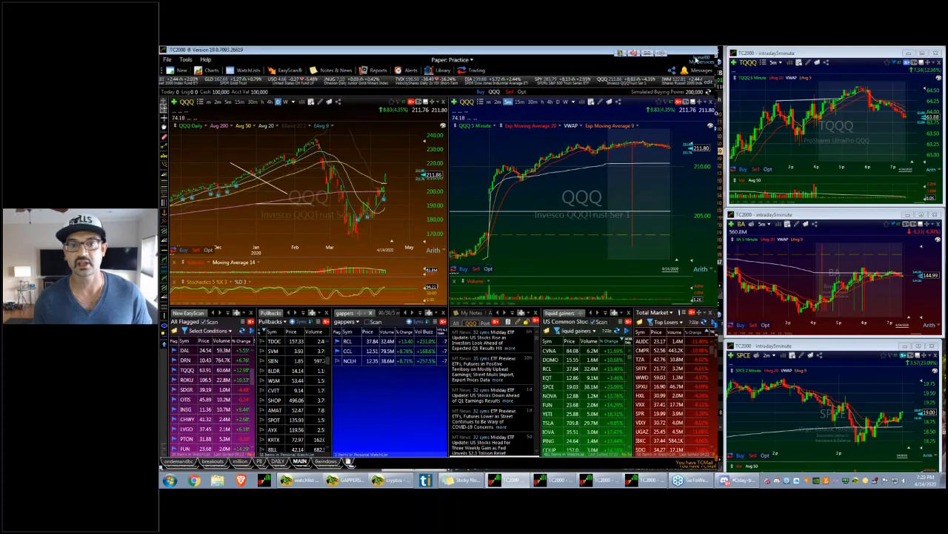
left_click(697, 57)
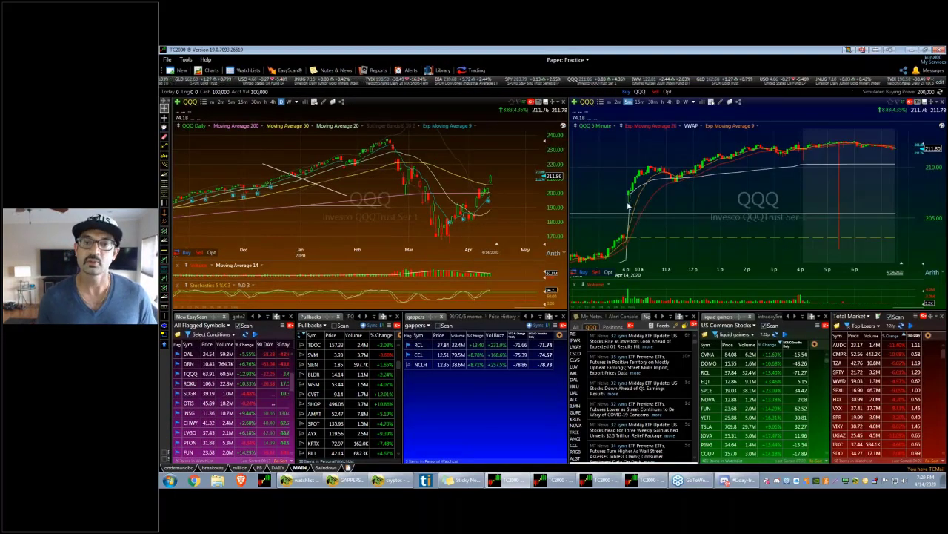
right_click(660, 202)
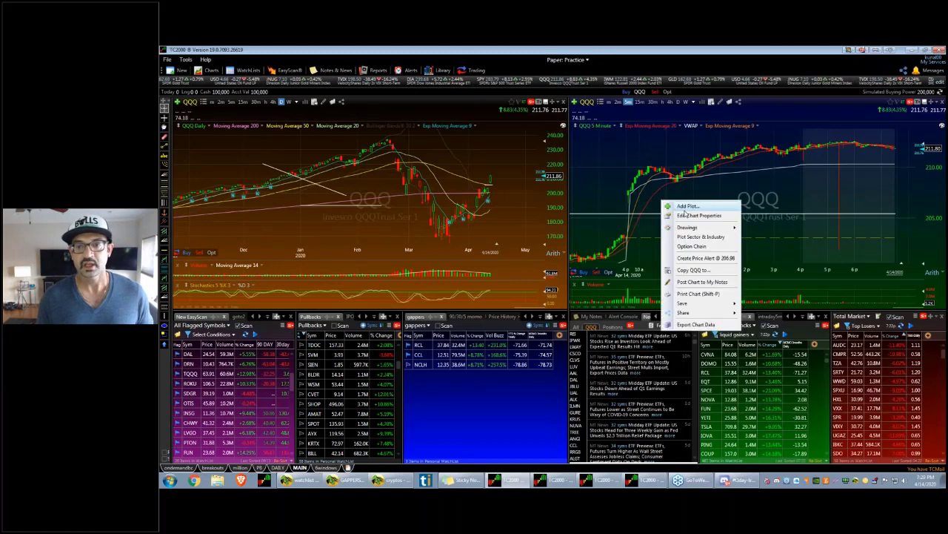
mouse_move(712, 227)
left_click(768, 252)
left_click(768, 252)
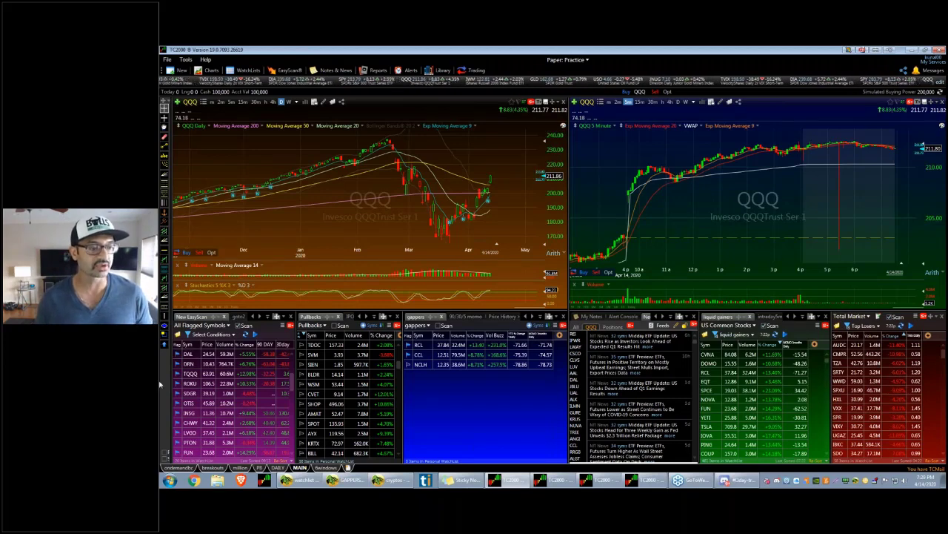
Review the flagged symbols list and the quote watchlists behind the charting window, and return to the charts.
scroll(209, 374, "down", 5)
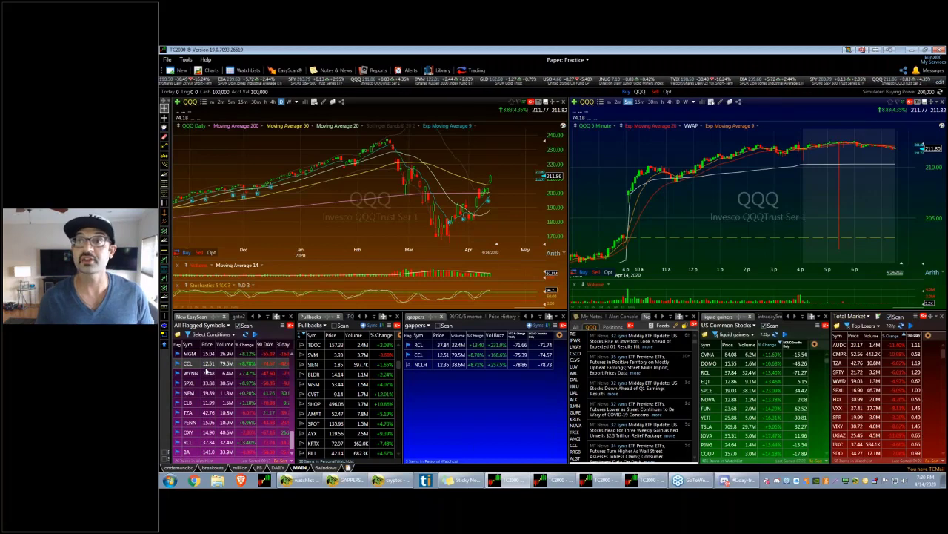
left_click(911, 51)
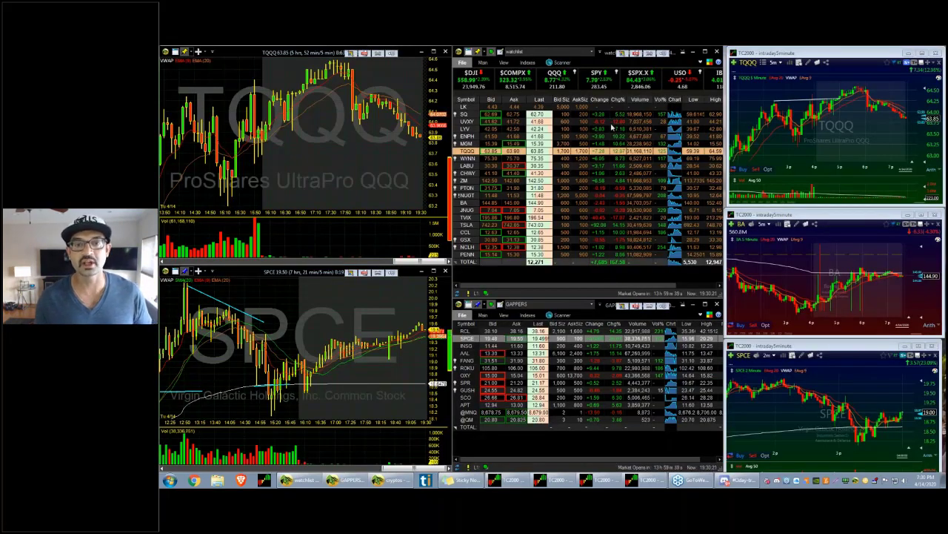
left_click(517, 484)
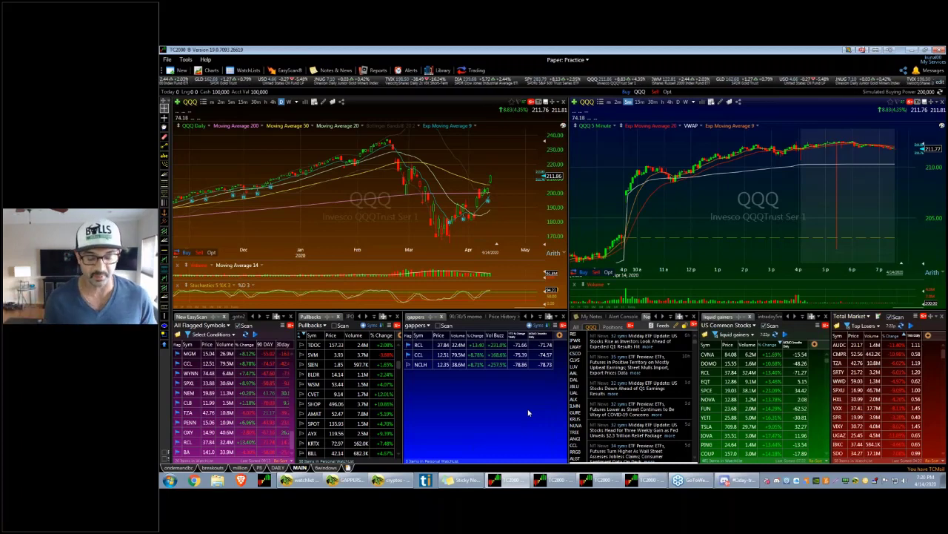
Load ROKU in the daily and 5-minute charts, with the daily chart showing roughly February to April 2020.
type("ROKU")
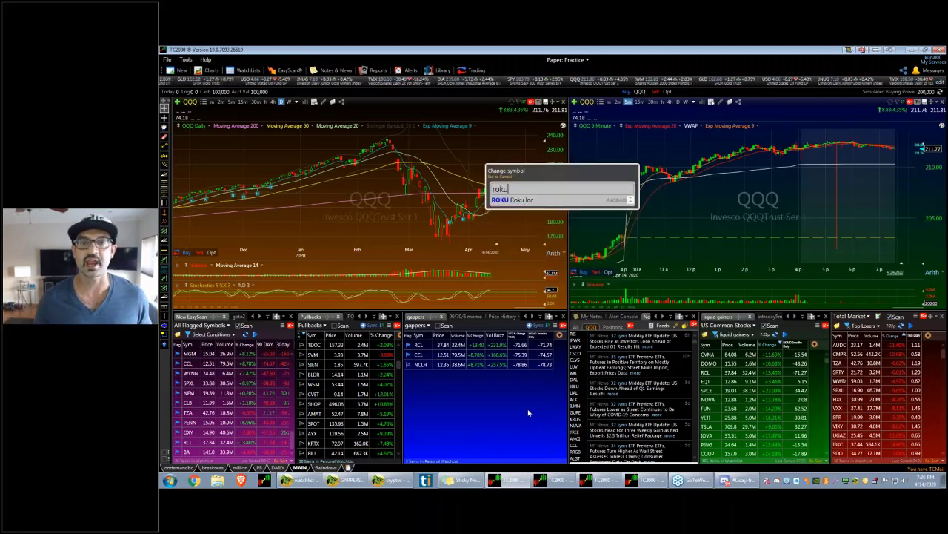
key("Return")
left_click_drag(423, 250, 563, 227)
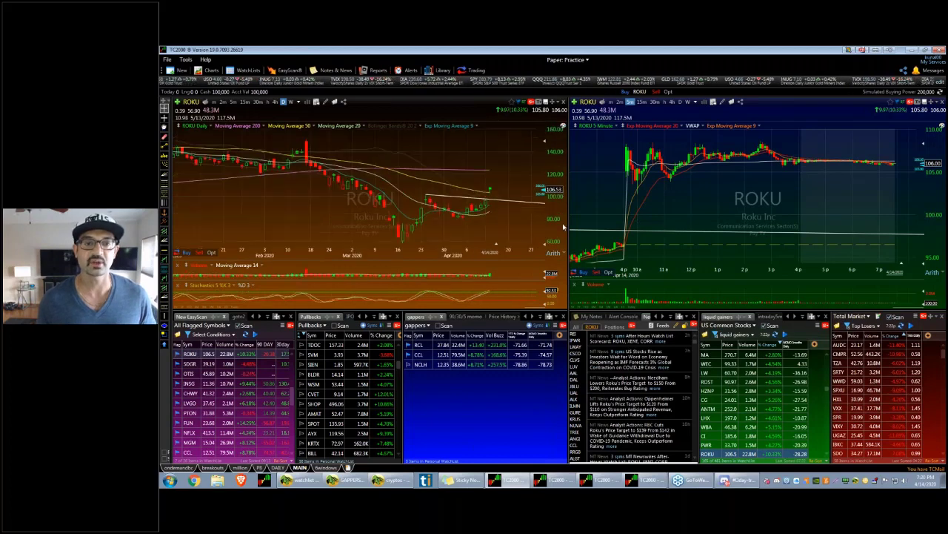
Delete all drawings on the current board for ROKU.
right_click(659, 217)
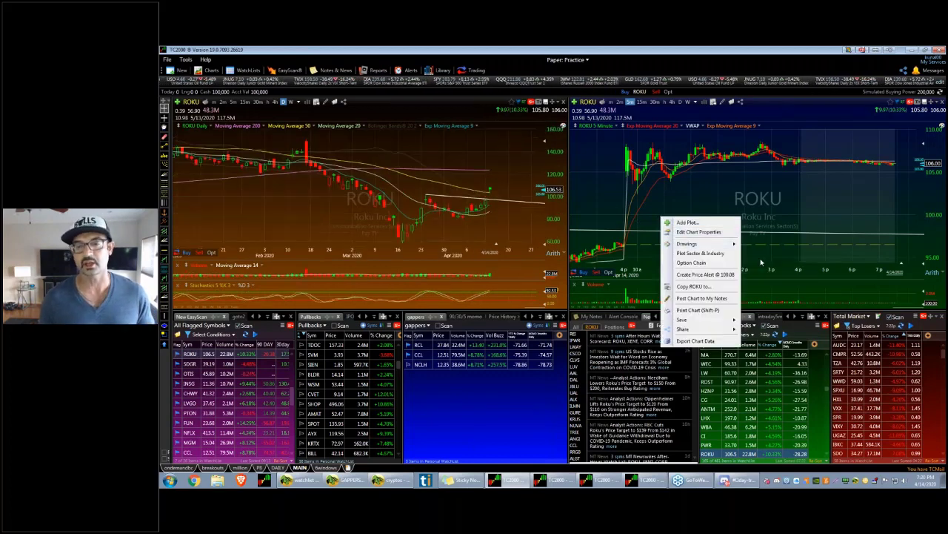
mouse_move(711, 244)
left_click(777, 267)
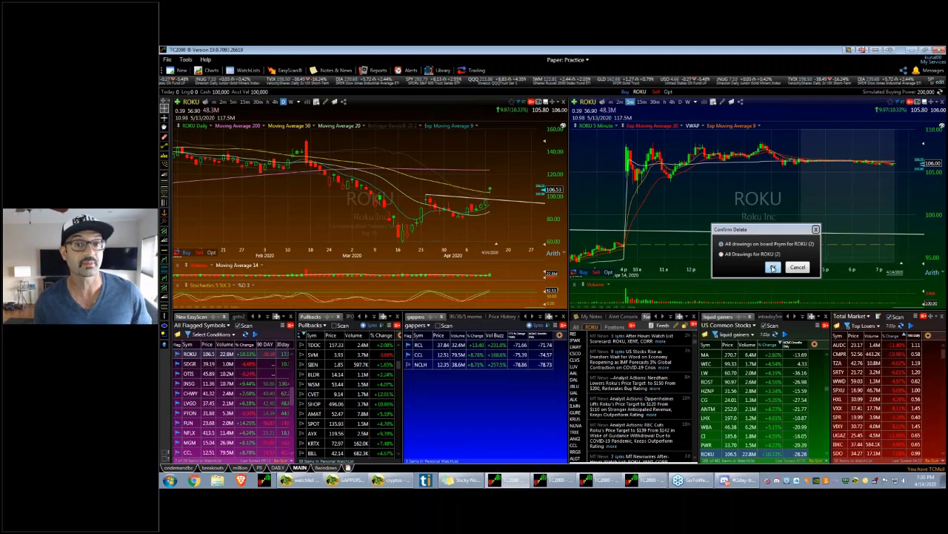
left_click(773, 268)
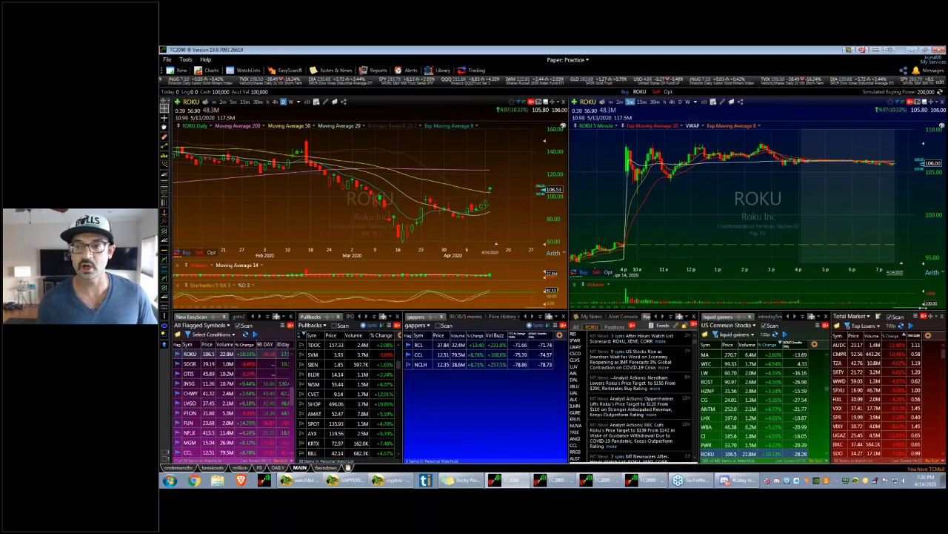
Examine ROKU's April 14 trading session up close on the 5-minute chart.
left_click_drag(925, 307, 914, 307)
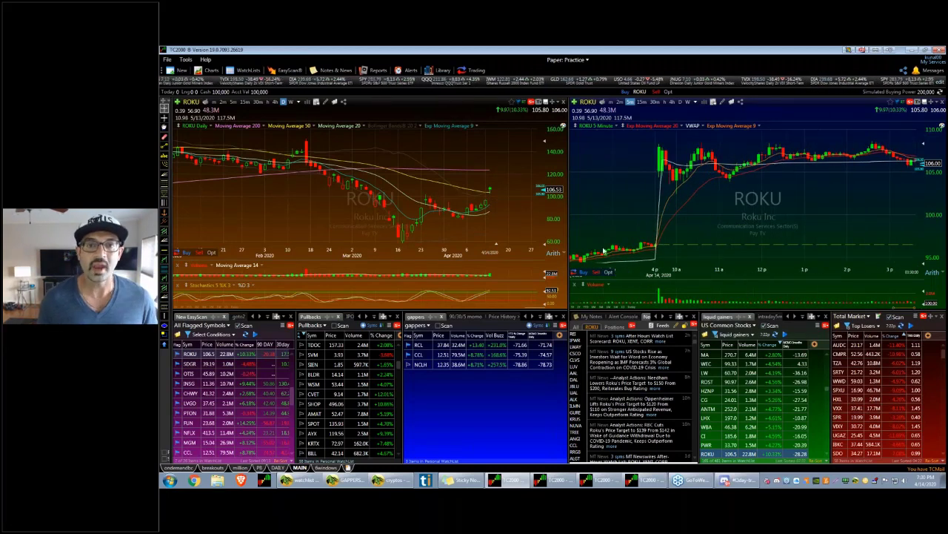
scroll(604, 251, "up", 2)
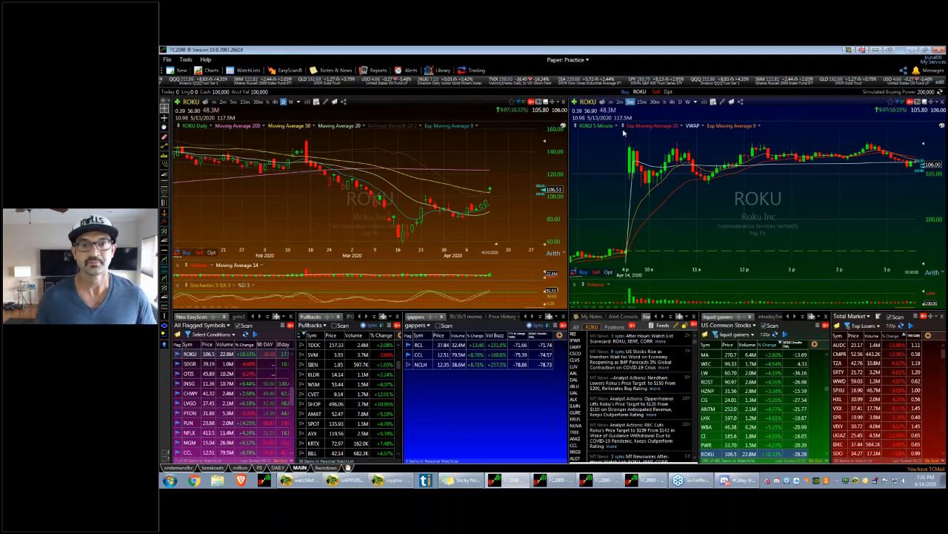
scroll(629, 181, "up", 2)
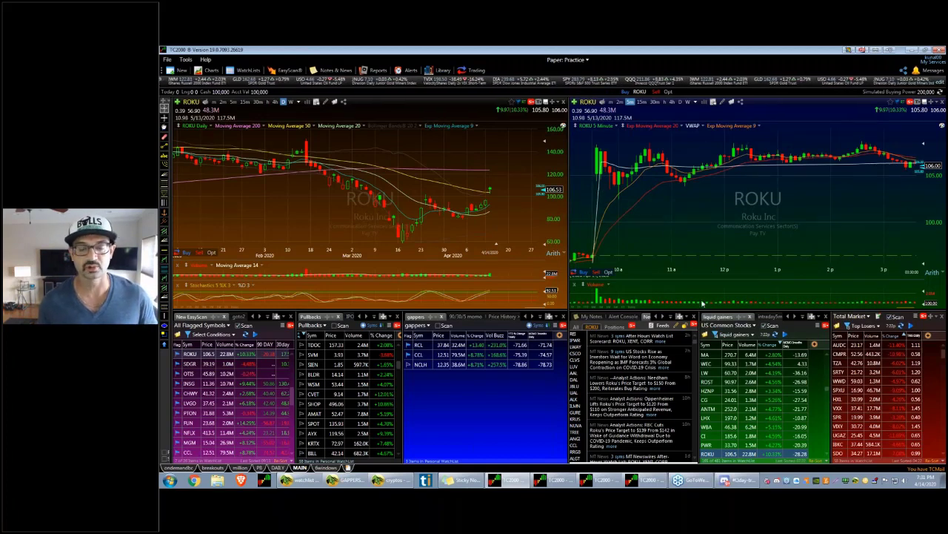
Switch to Discord, check the April 14 ROKU trade alerts in the day-trading-alerts channel, and return to the charts.
left_click(736, 481)
key("alt+Up")
scroll(504, 255, "down", 5)
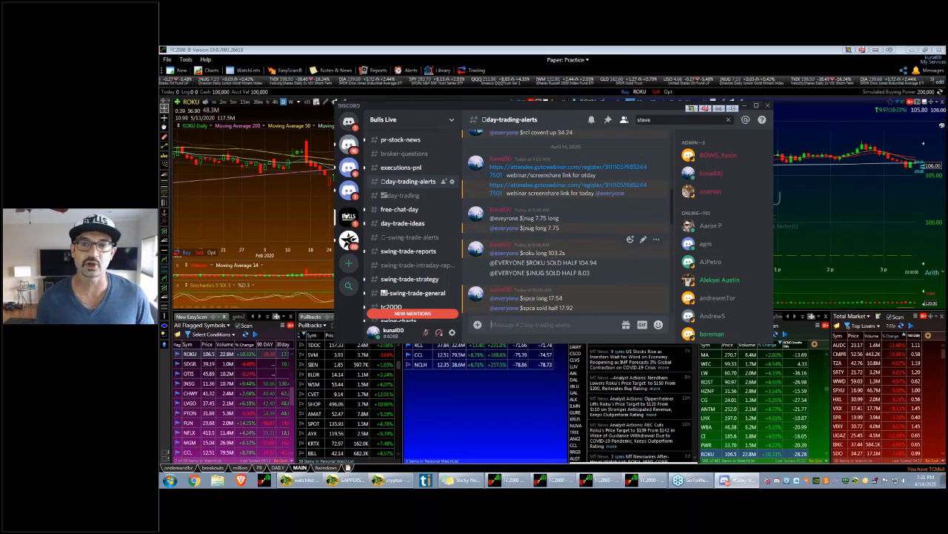
left_click(746, 107)
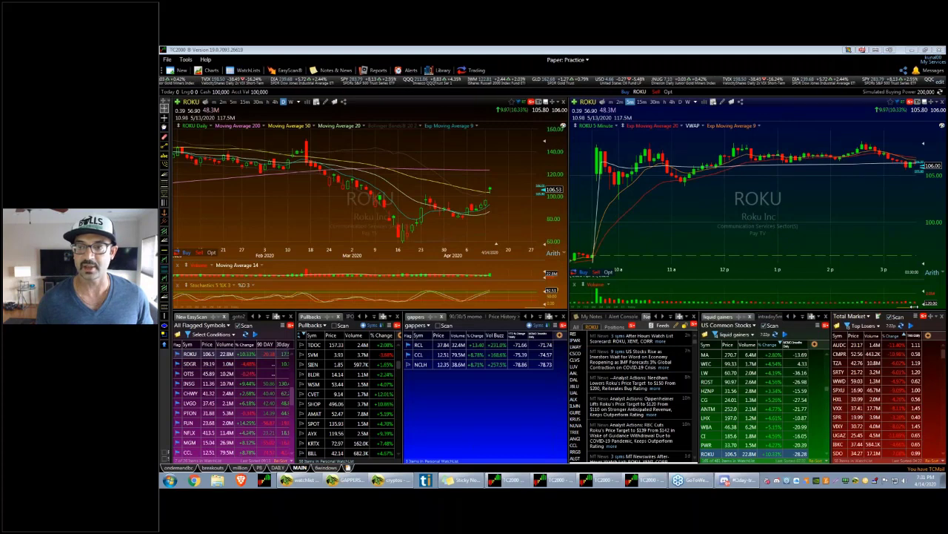
Examine ROKU's morning pullback on the 5-minute chart and inspect the prices of the 10:00 AM candle.
left_click_drag(914, 306, 904, 310)
left_click_drag(699, 193, 694, 196)
scroll(691, 185, "down", 1)
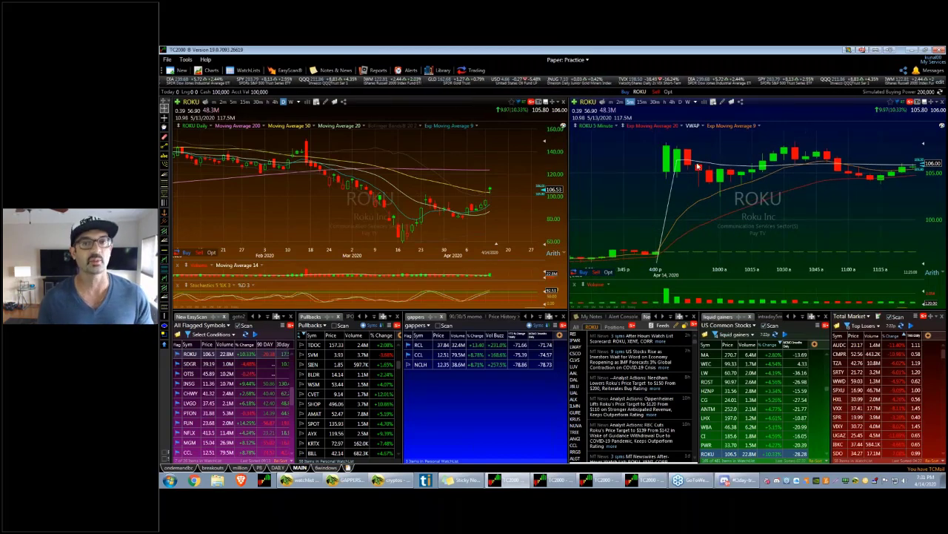
scroll(698, 169, "down", 2)
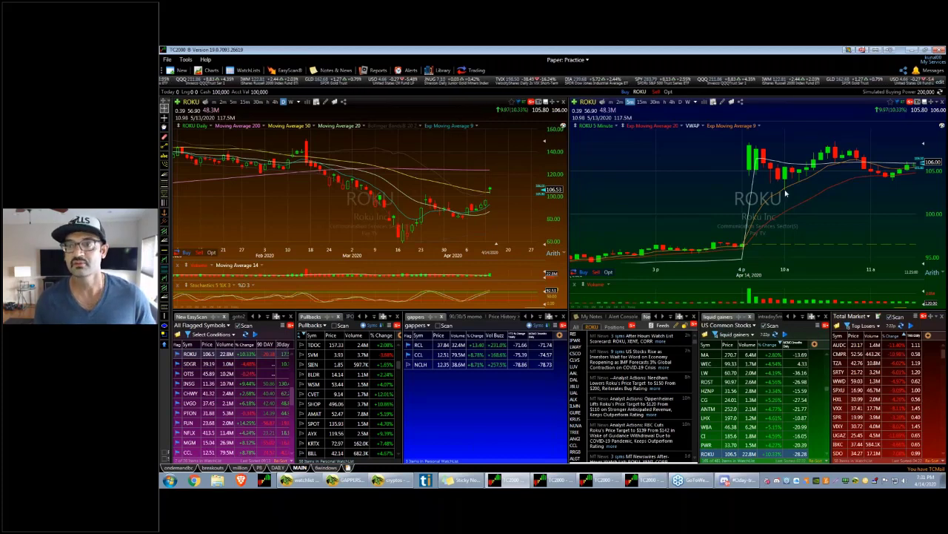
scroll(767, 205, "up", 1)
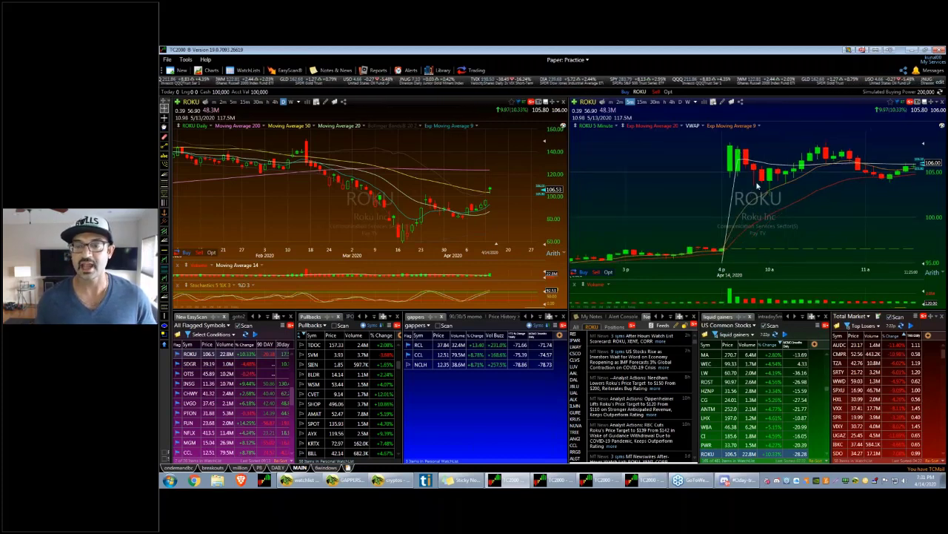
left_click_drag(771, 192, 737, 191)
scroll(770, 190, "up", 1)
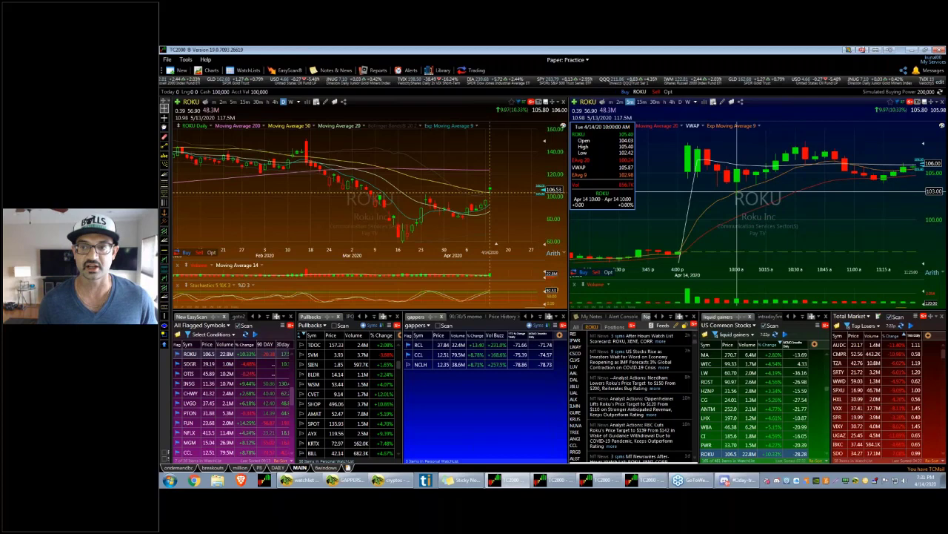
left_click(736, 192)
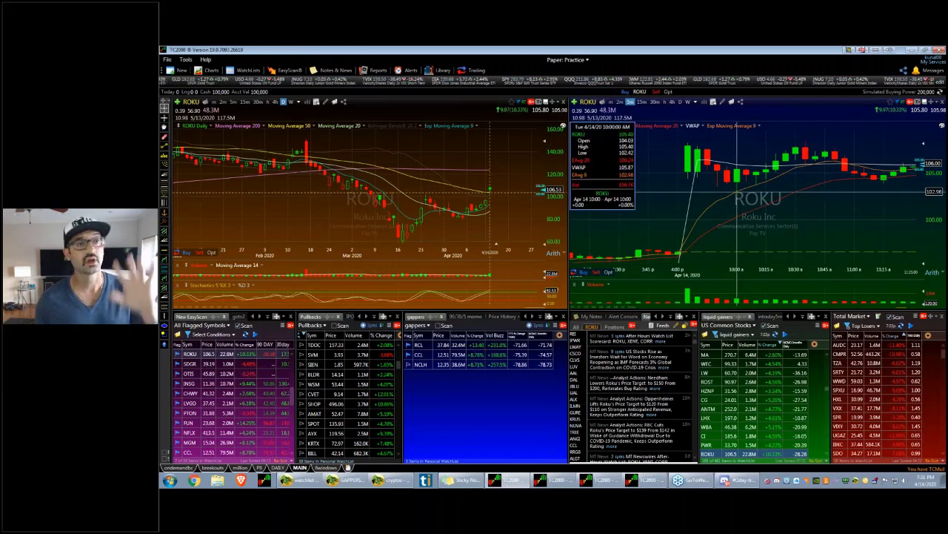
left_click(738, 192)
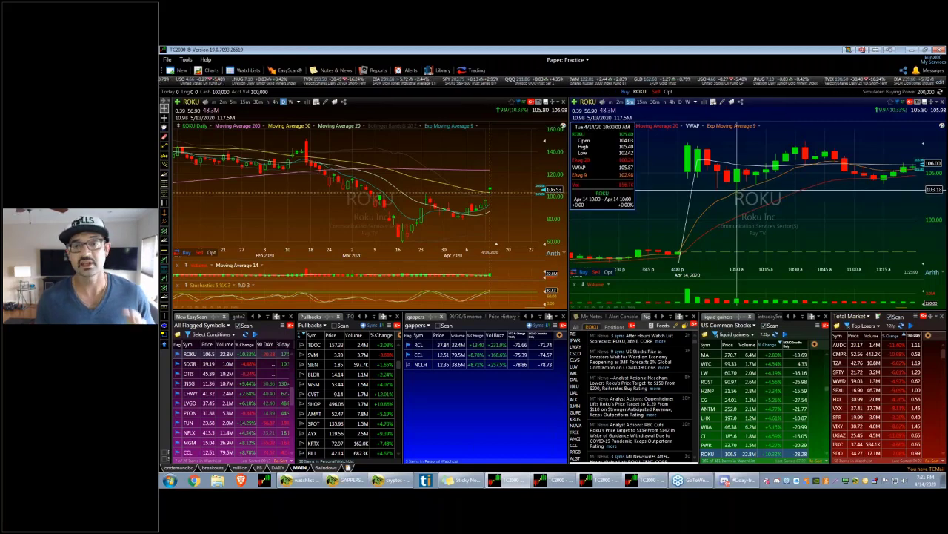
left_click(738, 192)
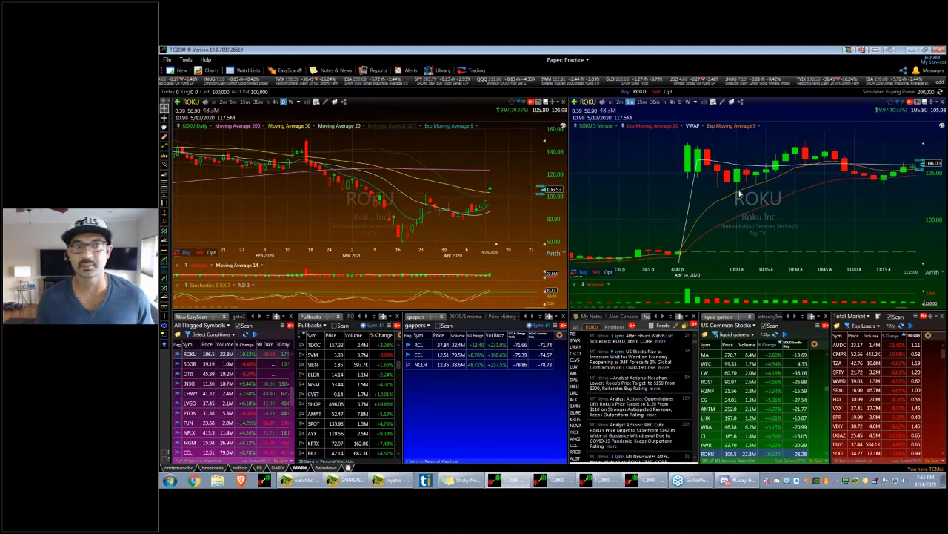
left_click(737, 193)
left_click(736, 194)
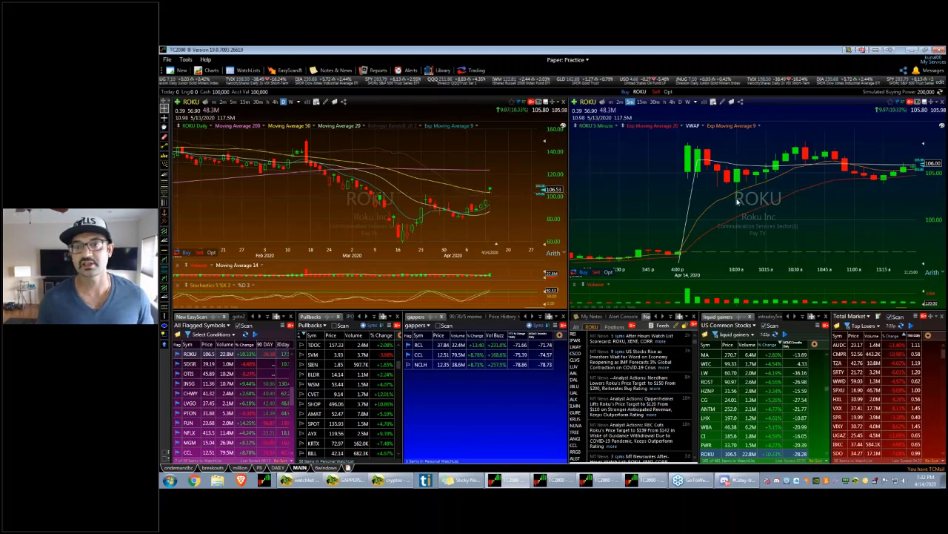
Draw a short trendline beneath ROKU's 10:00 AM low and a nearly level one across the morning highs at about 108 on the 5-minute chart.
left_click_drag(728, 196, 756, 192)
left_click(738, 193)
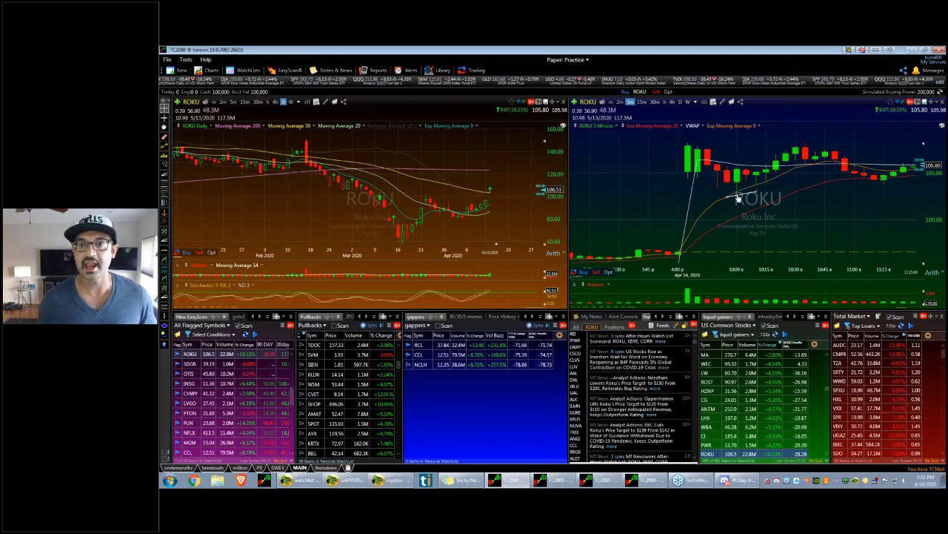
scroll(749, 259, "down", 2)
scroll(753, 267, "down", 1)
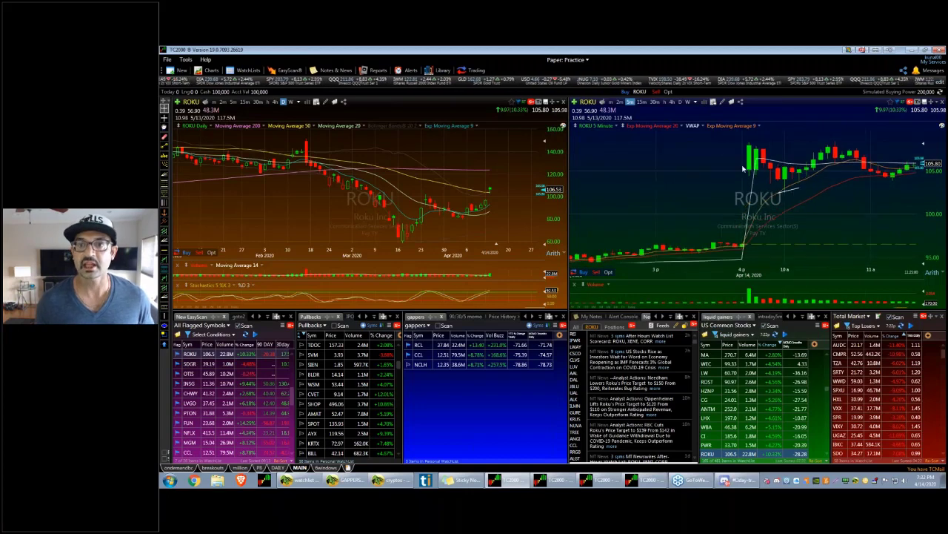
key("alt+t")
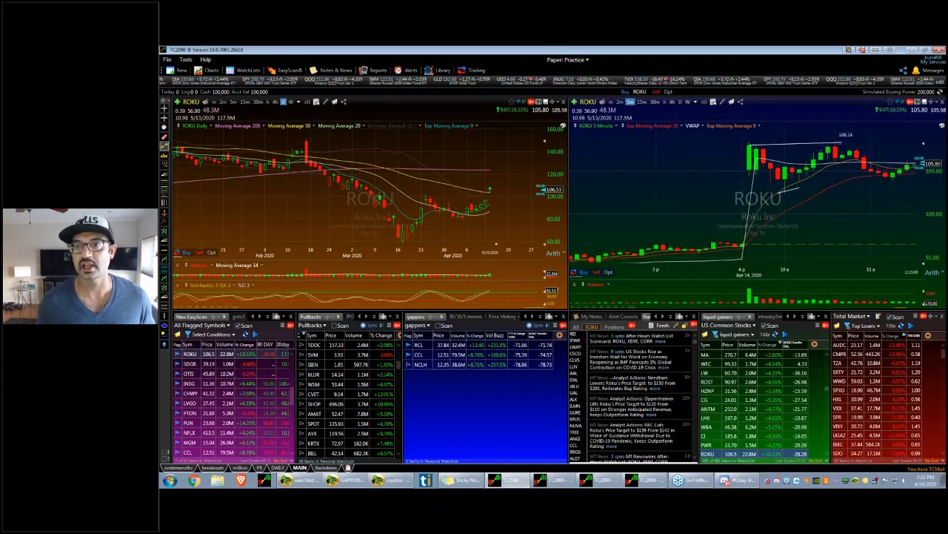
left_click_drag(842, 143, 837, 145)
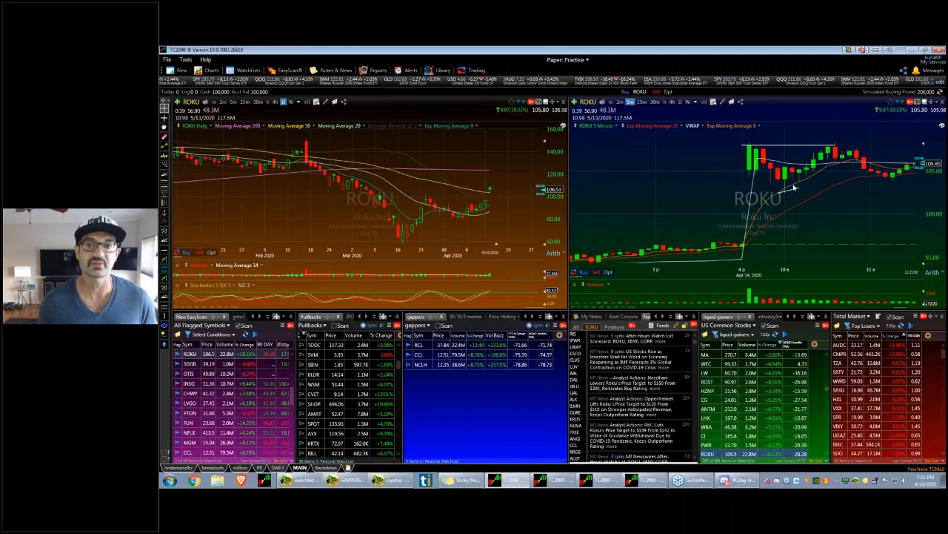
left_click_drag(787, 189, 813, 151)
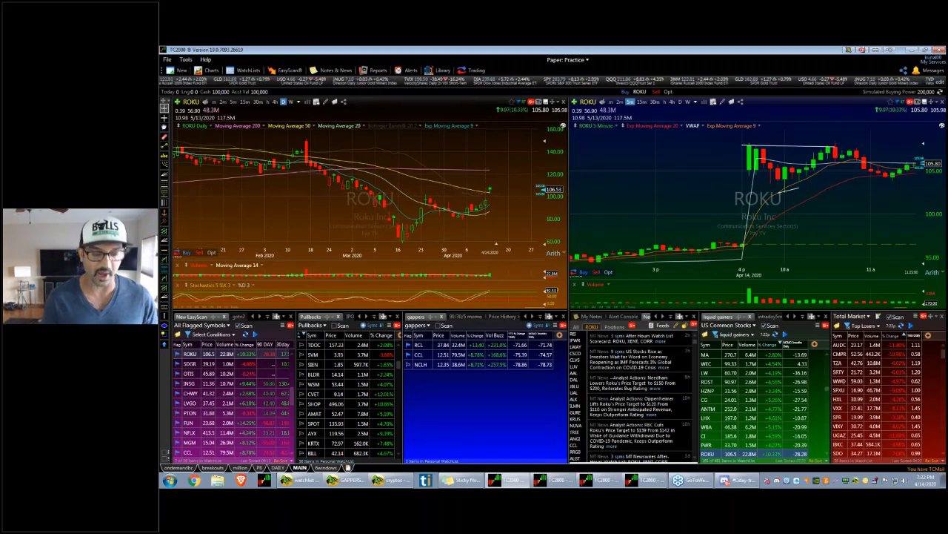
Load TSLA in the daily and 5-minute charts.
type("tsla")
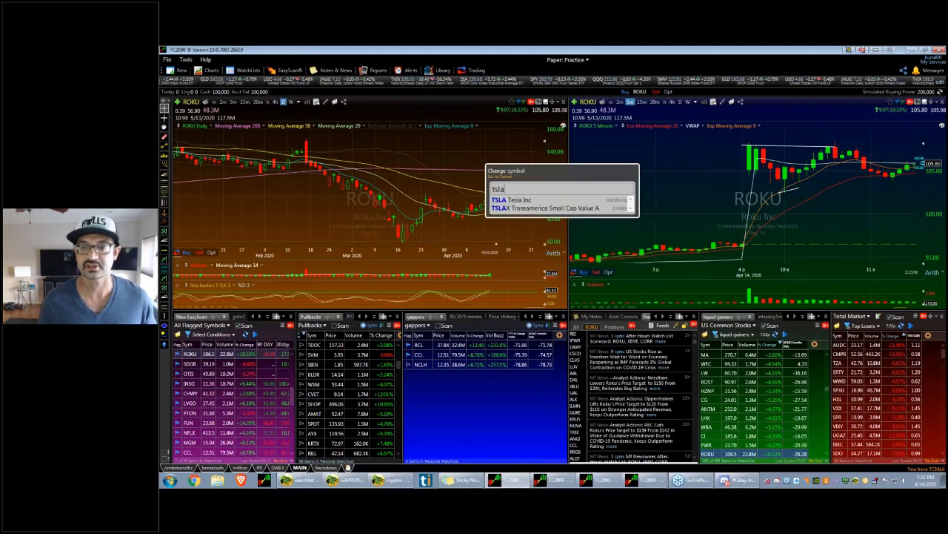
key("Return")
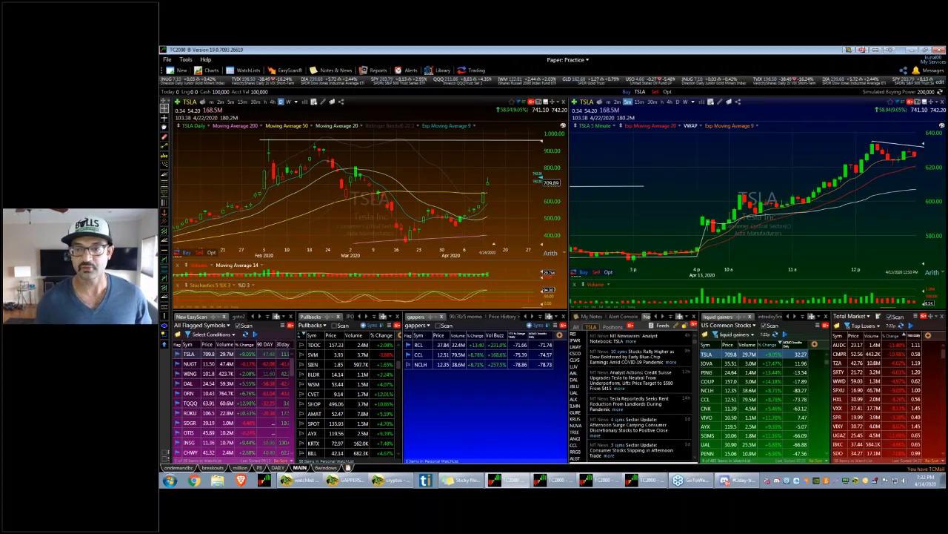
Delete the old trendlines above the recent highs on TSLA's daily and 5-minute charts.
left_click(697, 251)
left_click(701, 217)
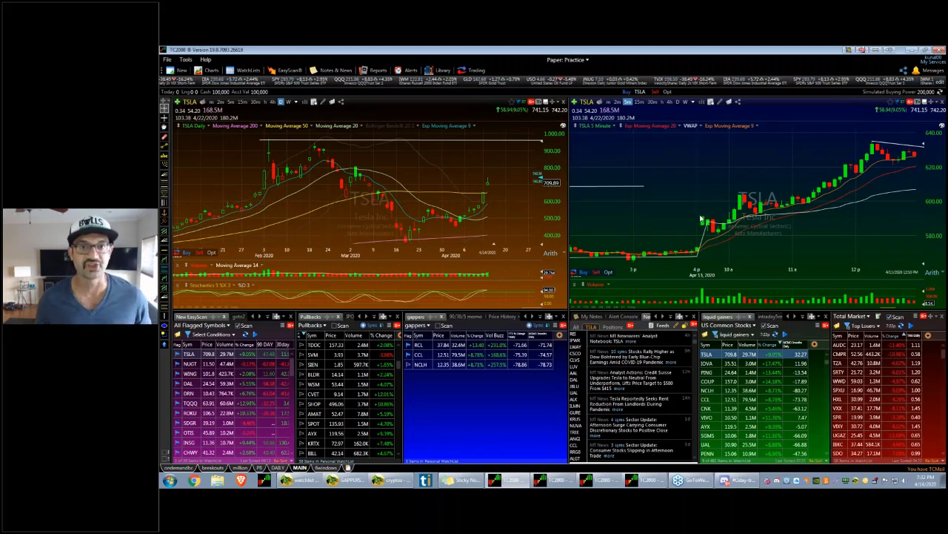
right_click(622, 169)
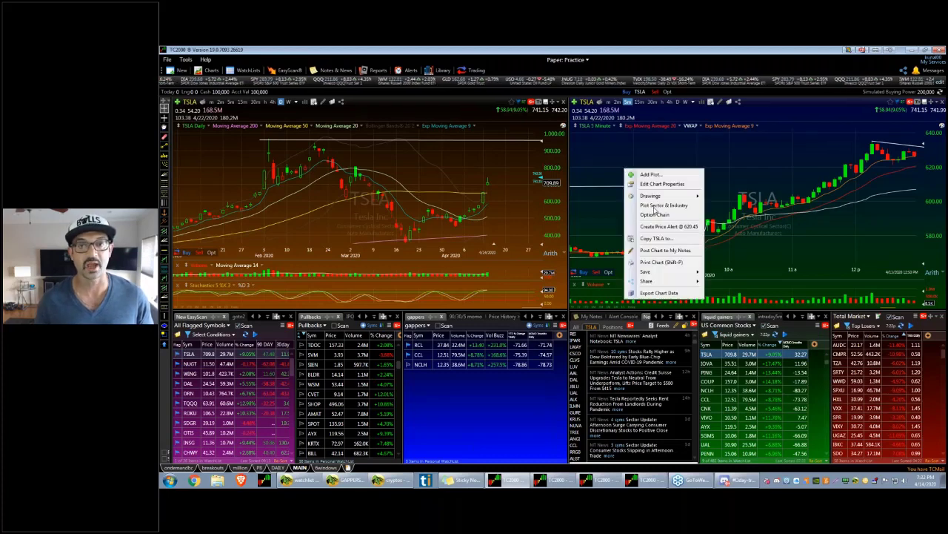
left_click(710, 224)
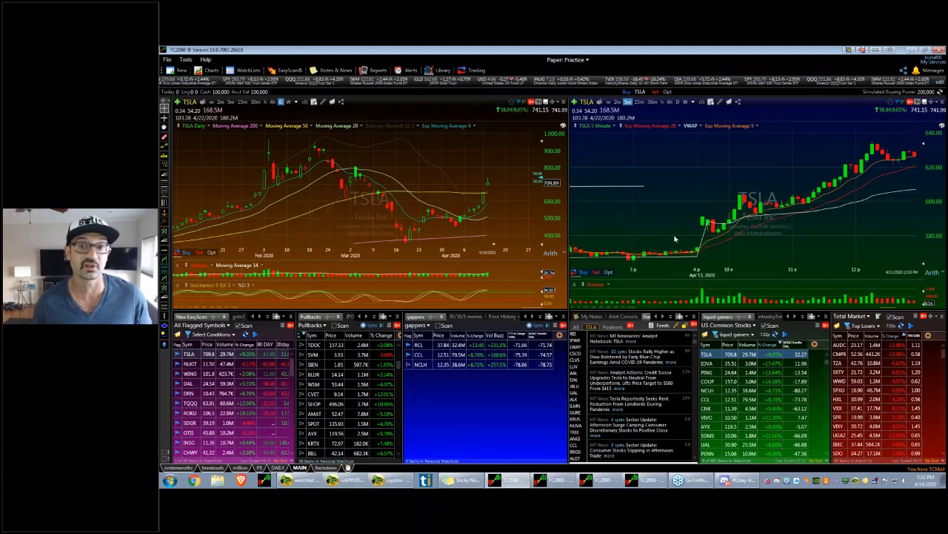
Inspect the prices of TSLA's 9:50 and 9:55 AM pullback candles on April 13 in the 5-minute chart.
scroll(665, 240, "up", 2)
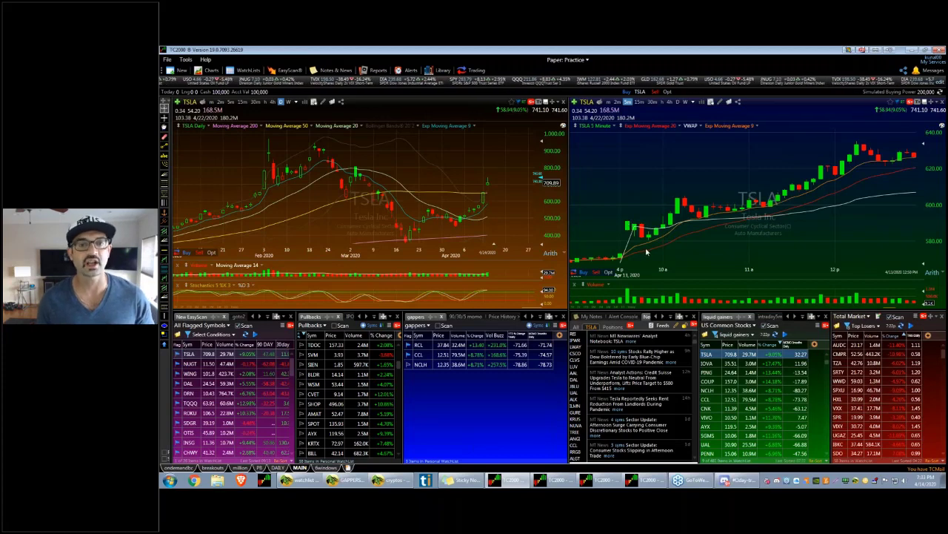
left_click(630, 223)
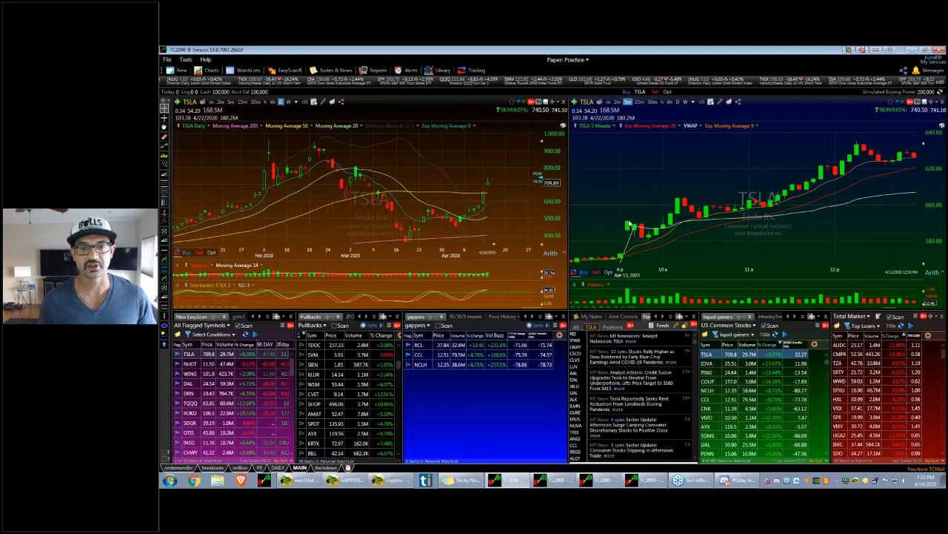
left_click(650, 238)
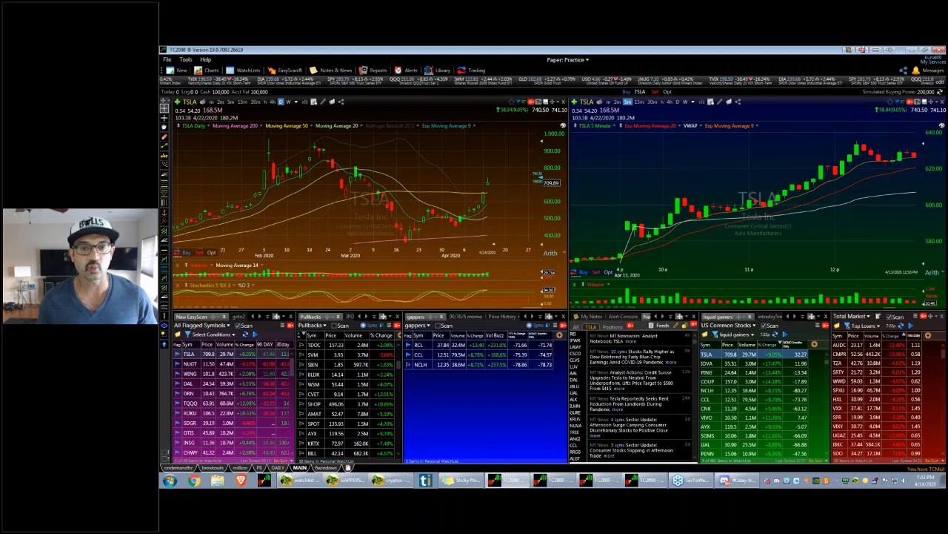
left_click_drag(649, 239, 649, 235)
left_click(650, 239)
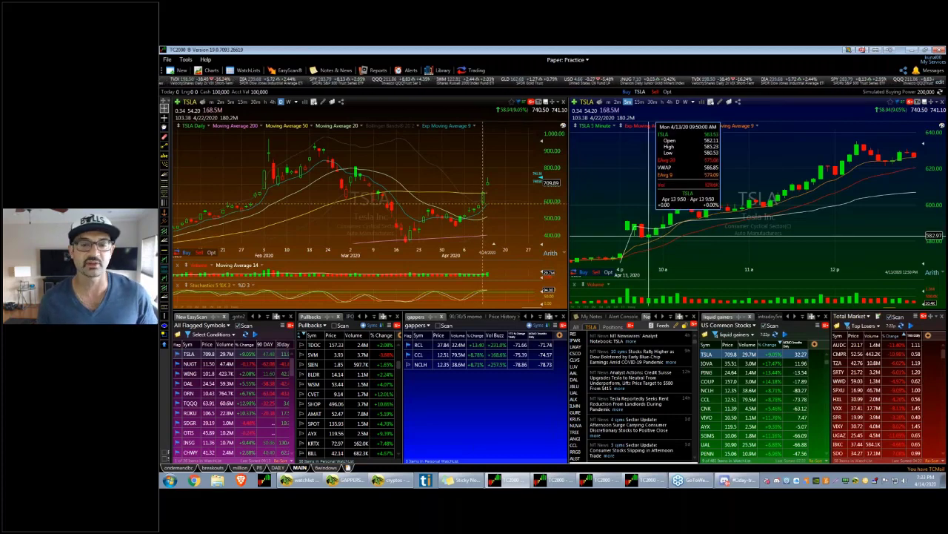
left_click(653, 246)
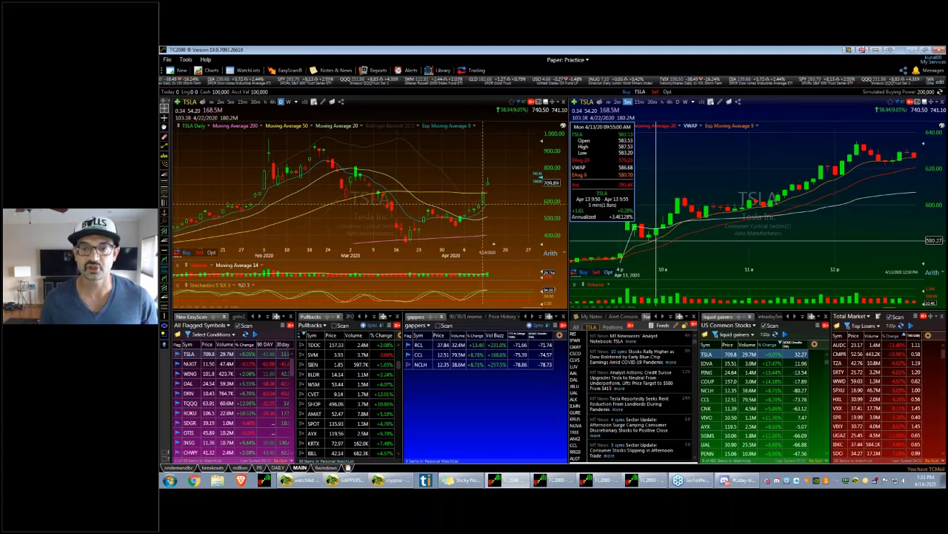
left_click(655, 238)
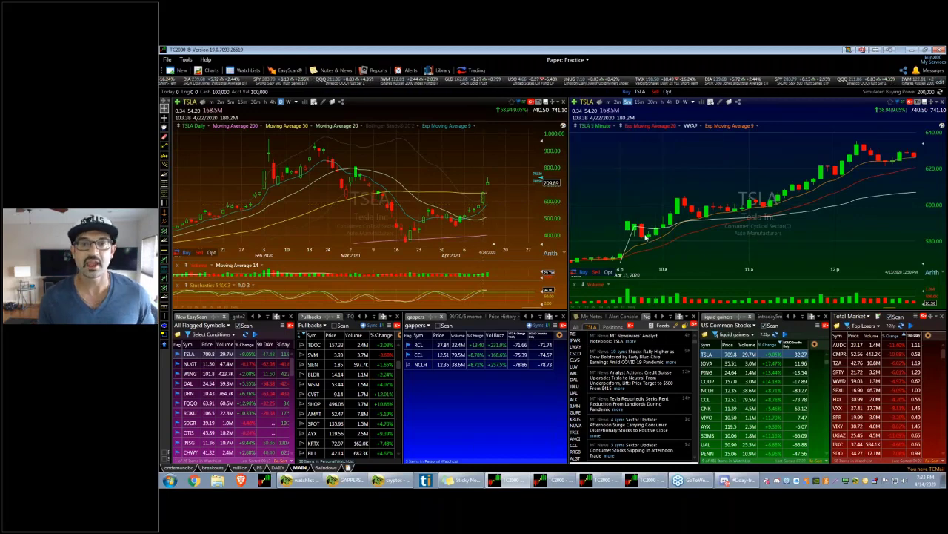
Draw a short horizontal trendline at about 591 from TSLA's April 13 opening high across to the morning breakout on the 5-minute chart.
left_click_drag(628, 220, 670, 220)
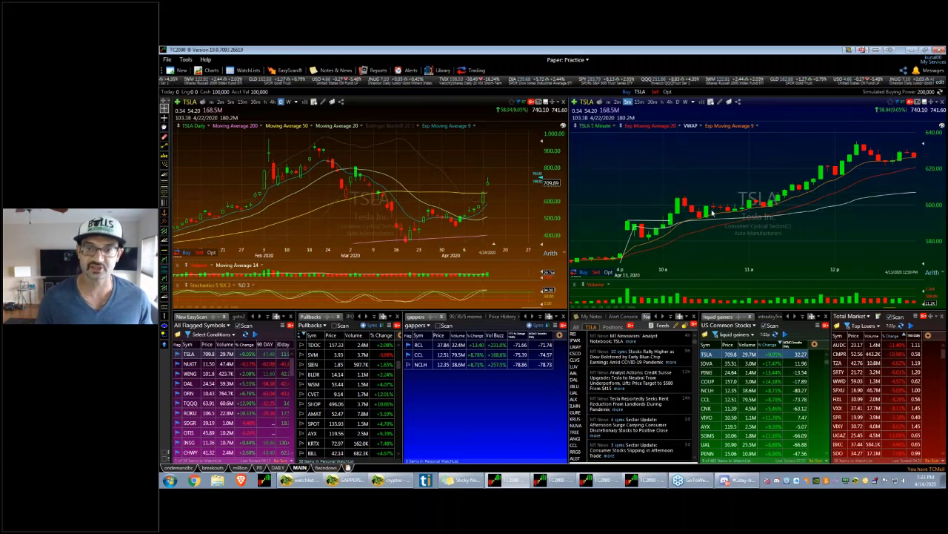
scroll(756, 232, "down", 2)
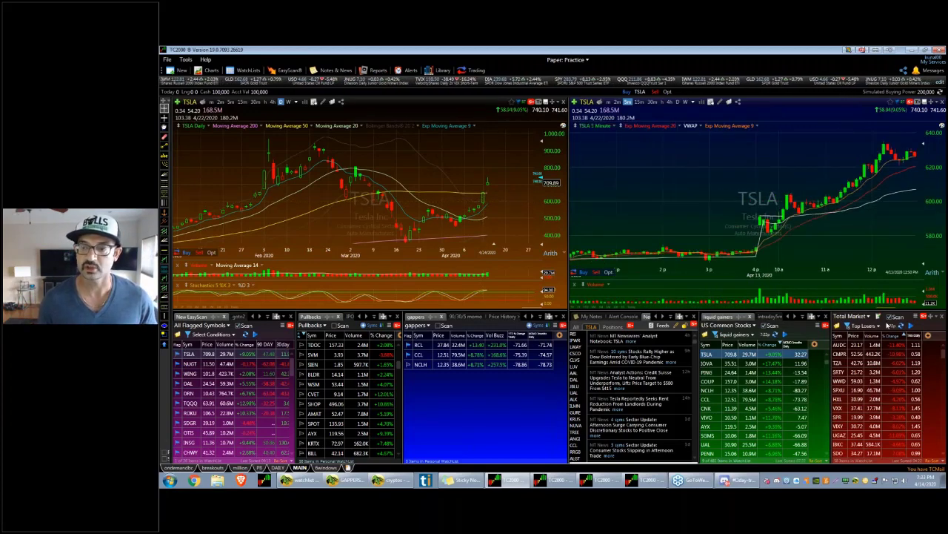
scroll(729, 156, "down", 3)
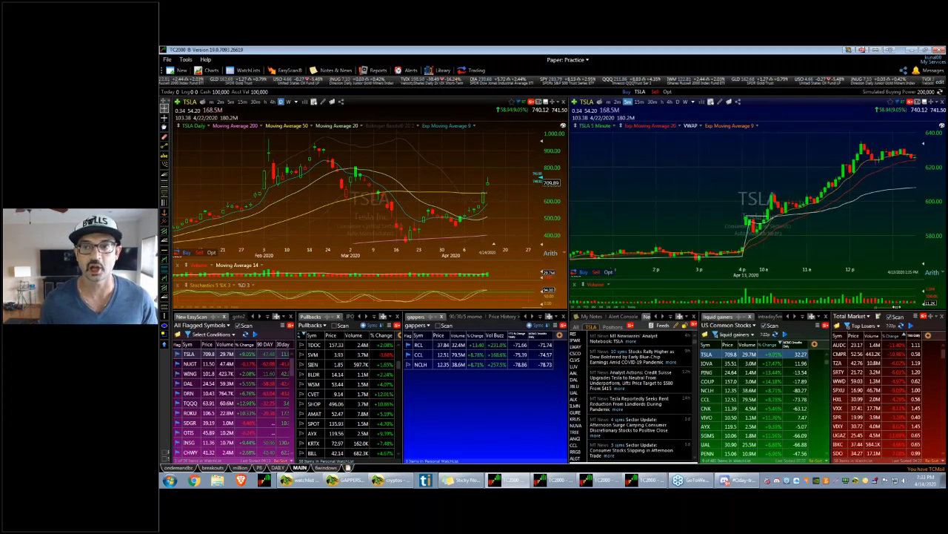
left_click(741, 200)
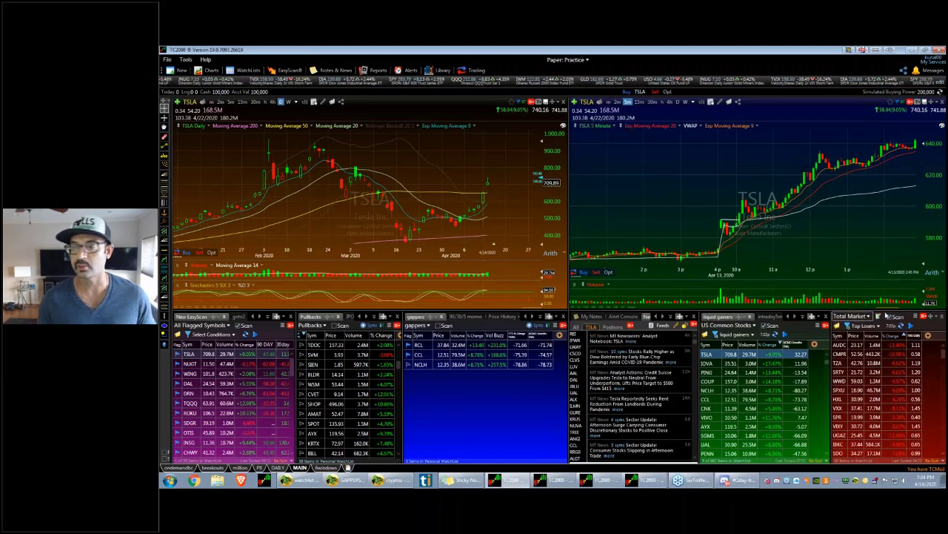
Bring the 5-minute chart forward to the April 14 session and load ROKU in both charts.
left_click_drag(898, 305, 926, 303)
scroll(757, 249, "up", 2)
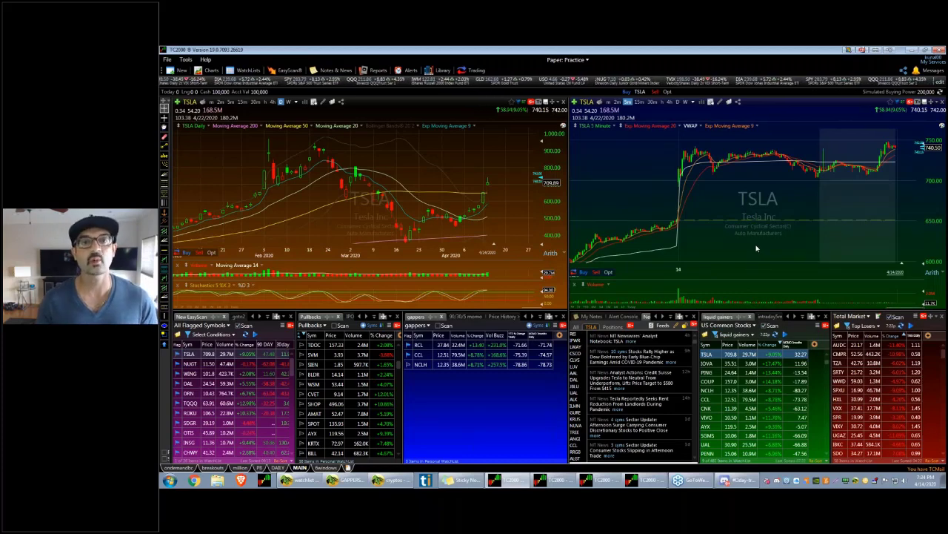
left_click(756, 249)
type("roku")
key("Return")
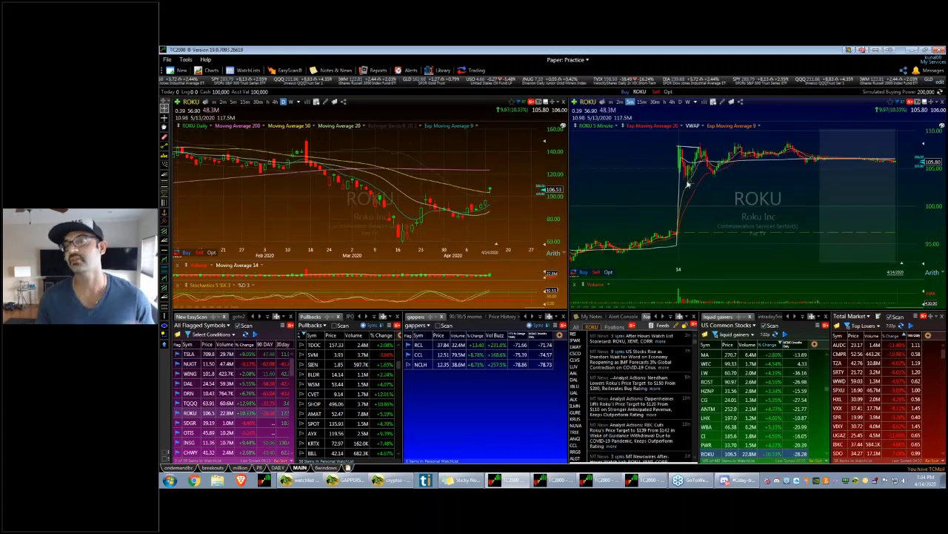
Draw a nearly level trendline from ROKU's 10:00 AM low at about 102 and move it down to about 94 on the 5-minute chart.
scroll(630, 225, "up", 3)
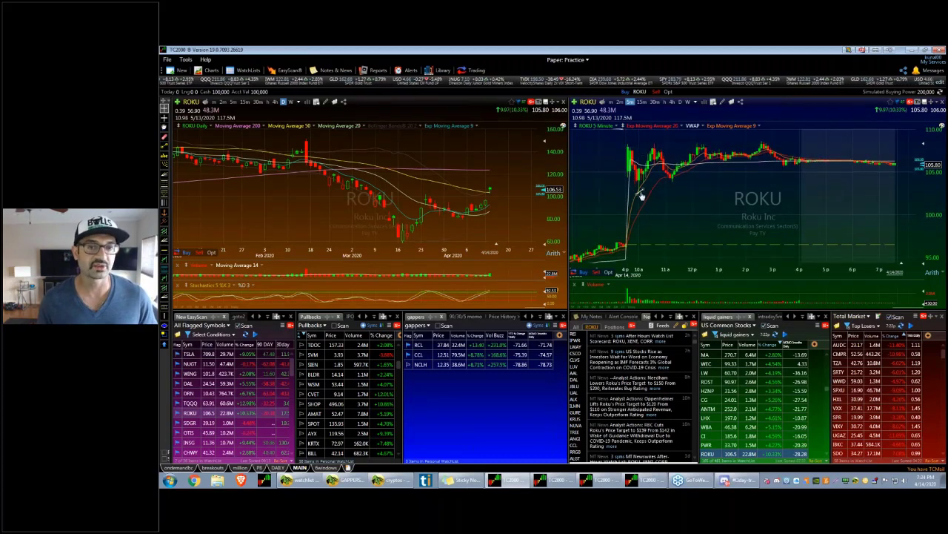
left_click_drag(639, 194, 760, 199)
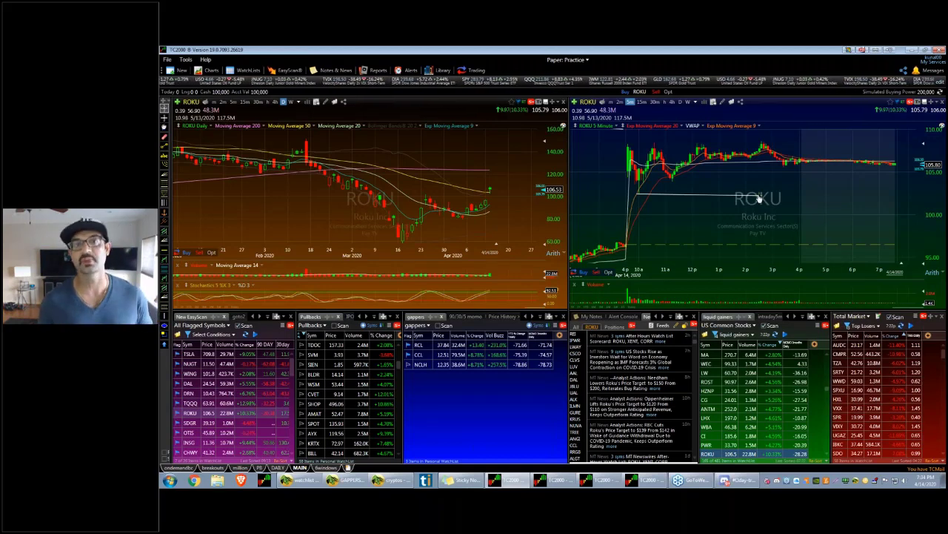
left_click_drag(697, 197, 718, 264)
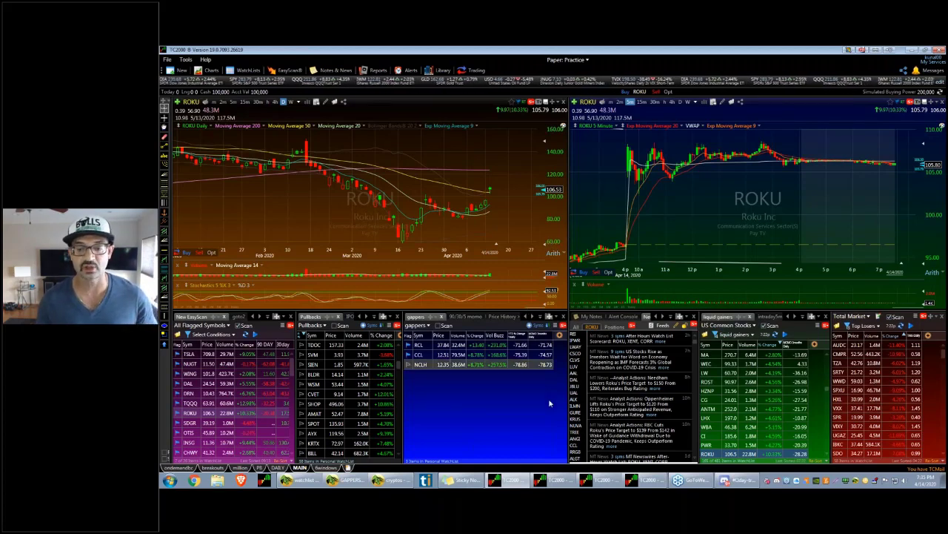
Switch to Discord to review the April 14 trade alerts in the day-trading-alerts channel, and return to the ROKU charts.
left_click(756, 480)
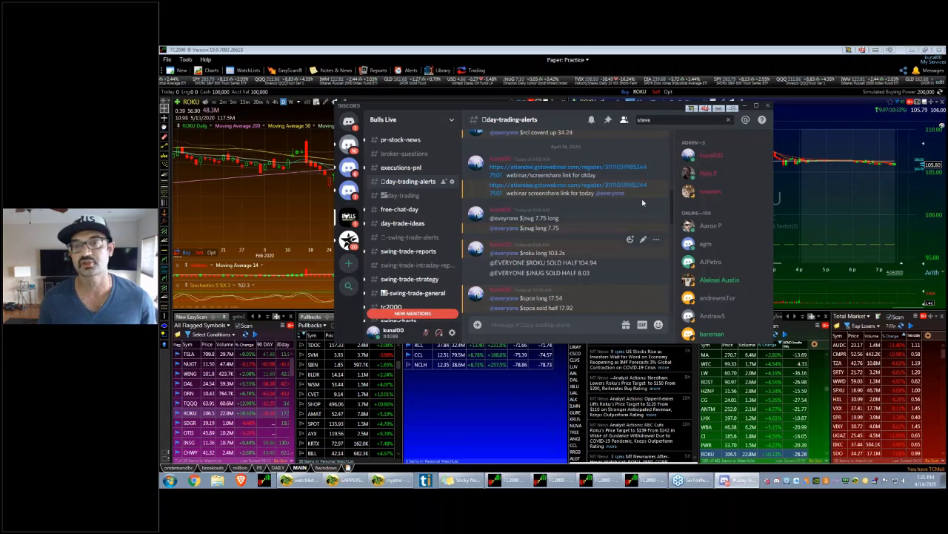
left_click(746, 108)
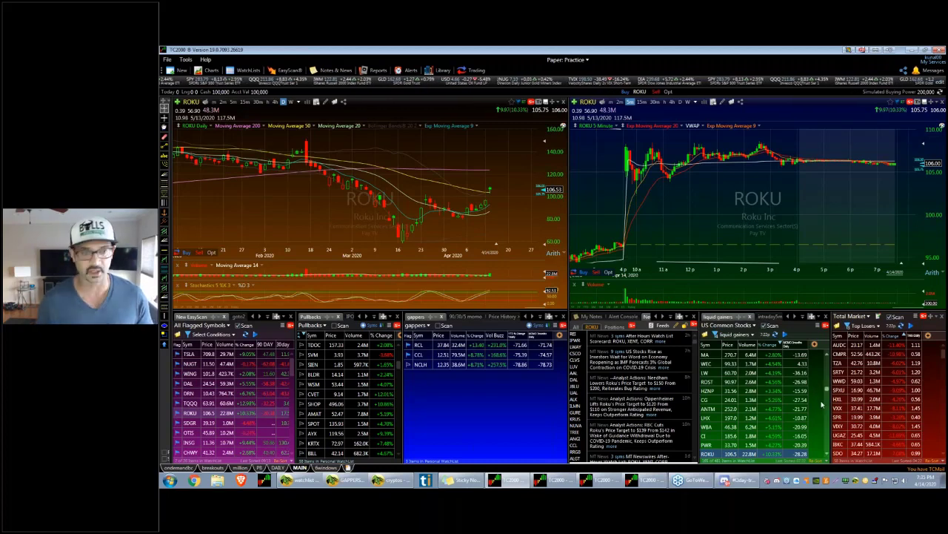
left_click(738, 481)
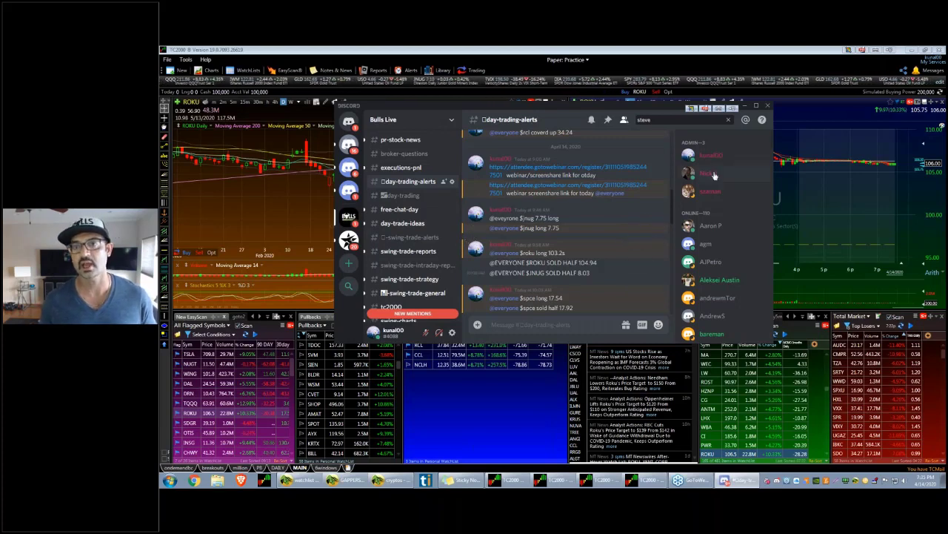
left_click(745, 105)
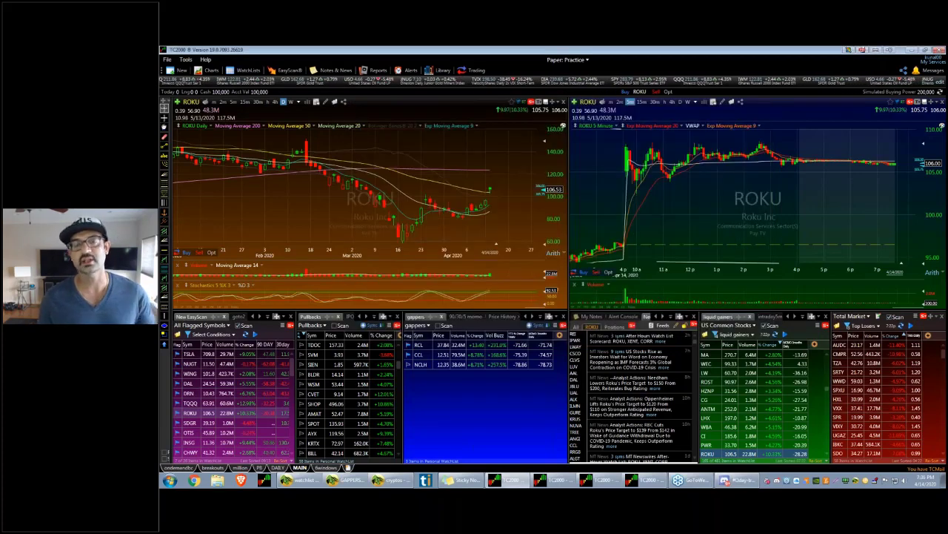